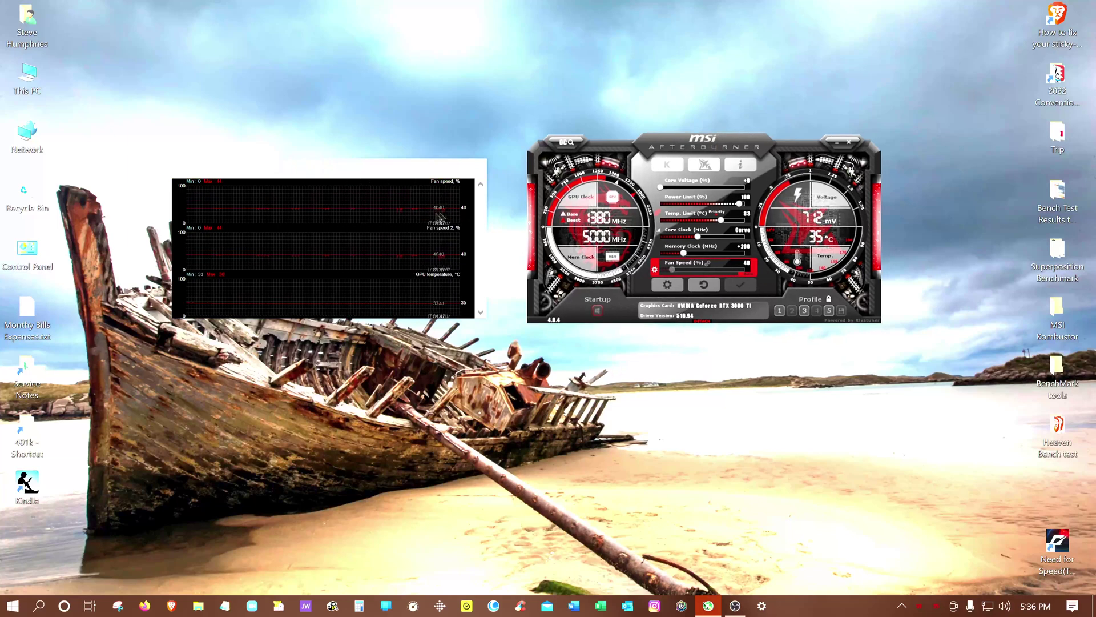
# Step: Open the MSI Afterburner properties, examine the custom fan speed curve, and close the properties
pyautogui.click(667, 285)
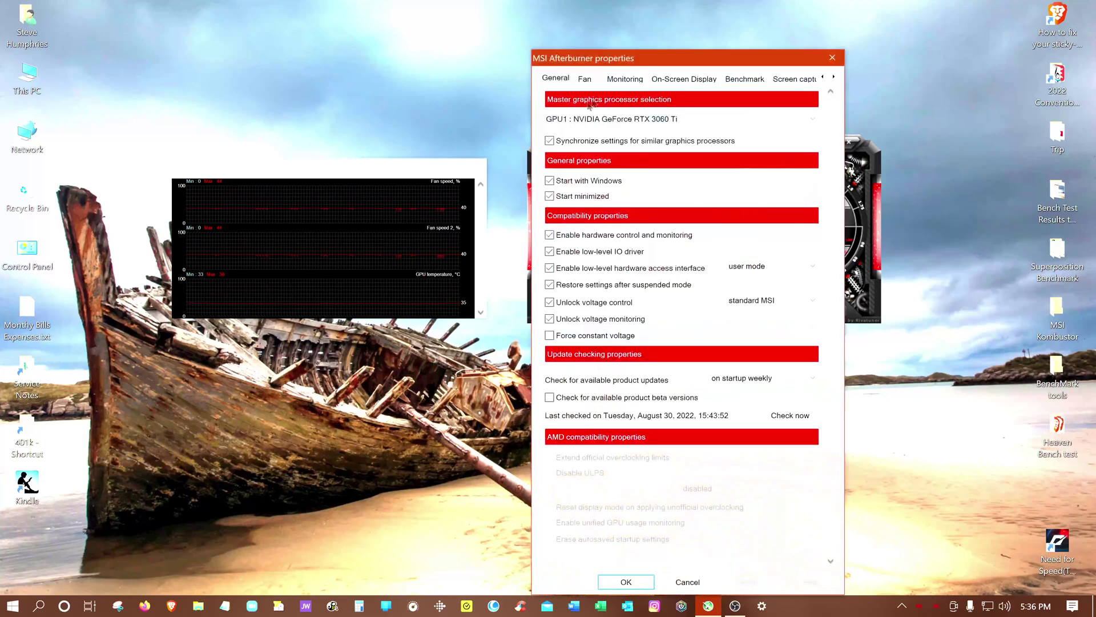
pyautogui.click(586, 79)
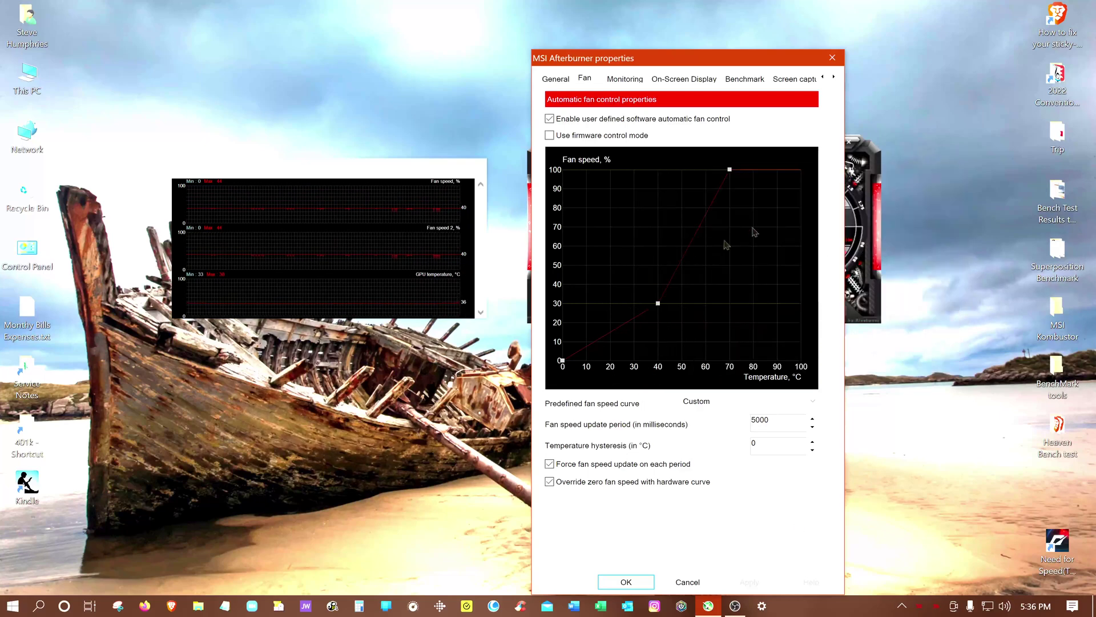
pyautogui.moveTo(745, 58); pyautogui.dragTo(544, 42)
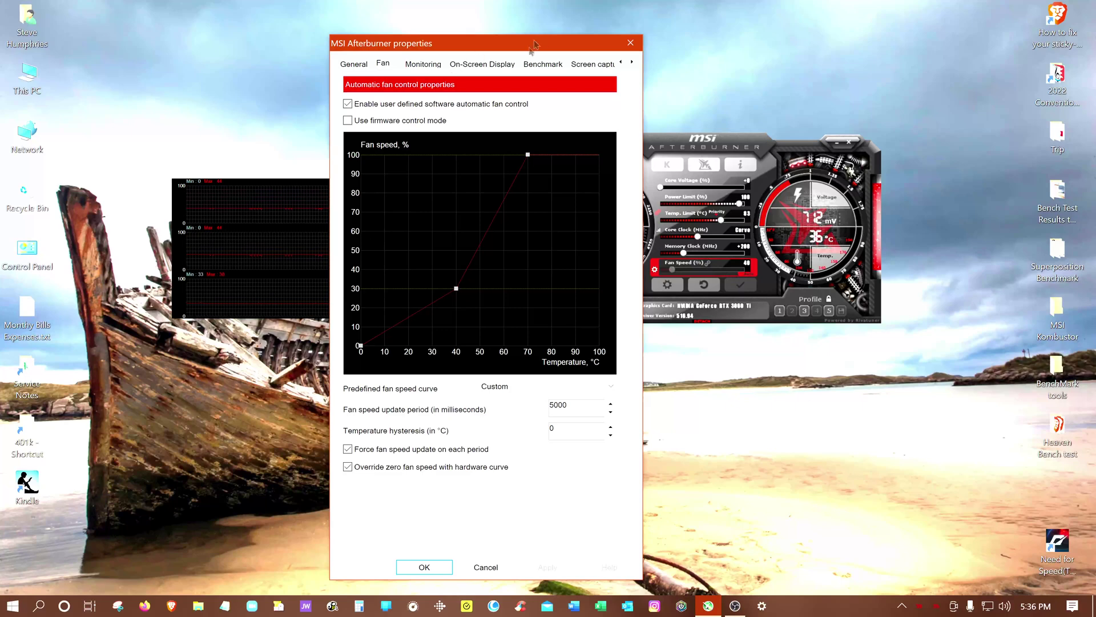
pyautogui.moveTo(577, 49); pyautogui.dragTo(624, 35)
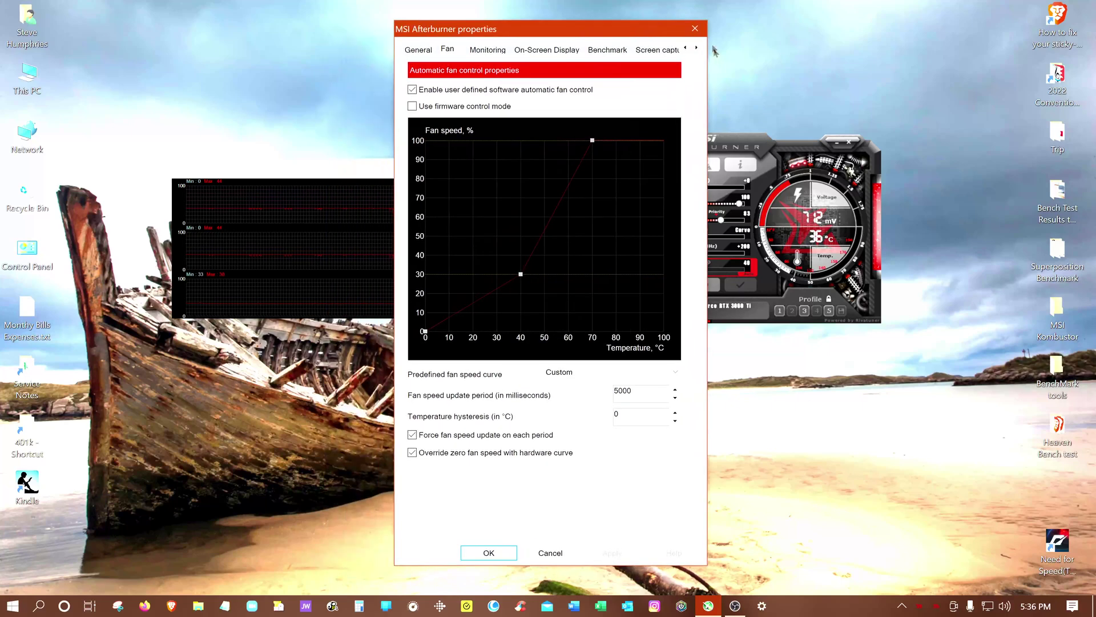
pyautogui.click(695, 28)
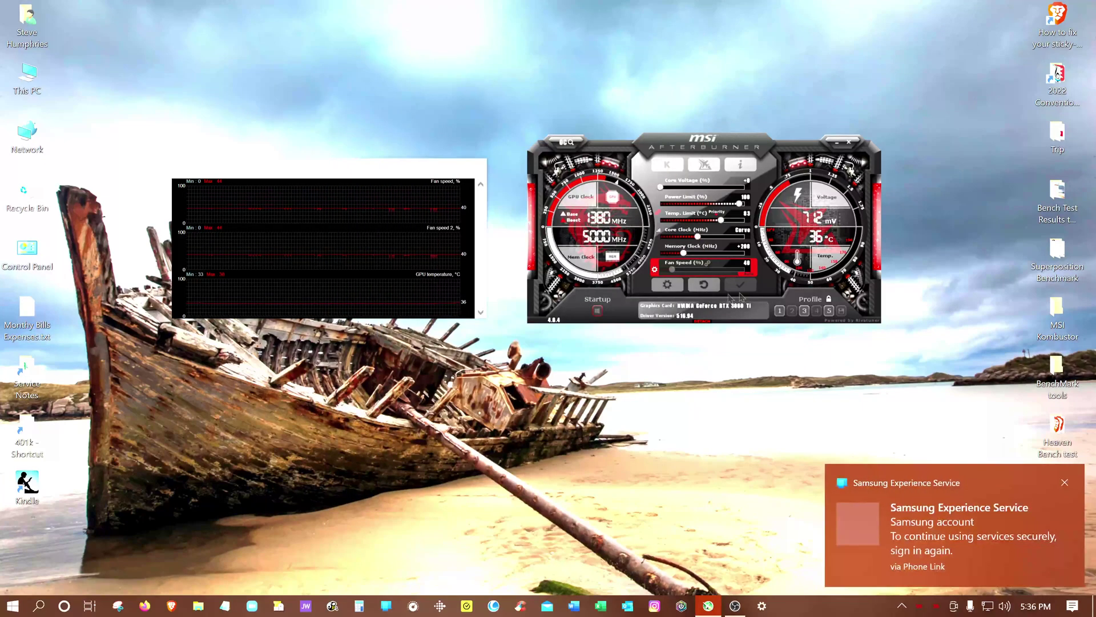
# Step: Try to raise the GPU fan speed manually in MSI Afterburner and apply it
pyautogui.click(755, 276)
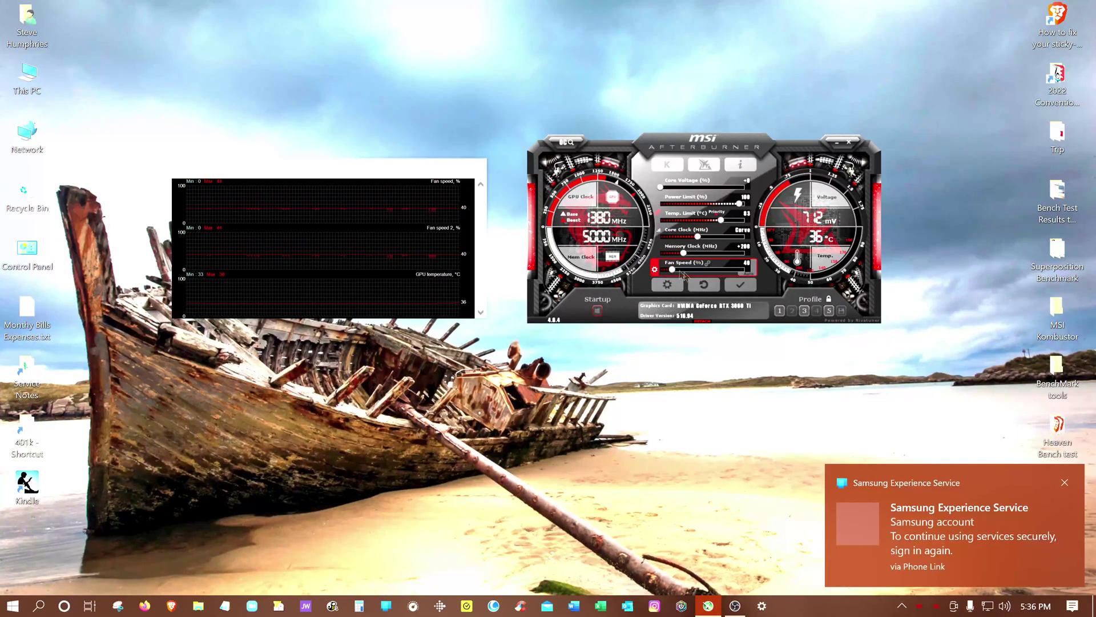
pyautogui.moveTo(674, 269); pyautogui.dragTo(728, 277)
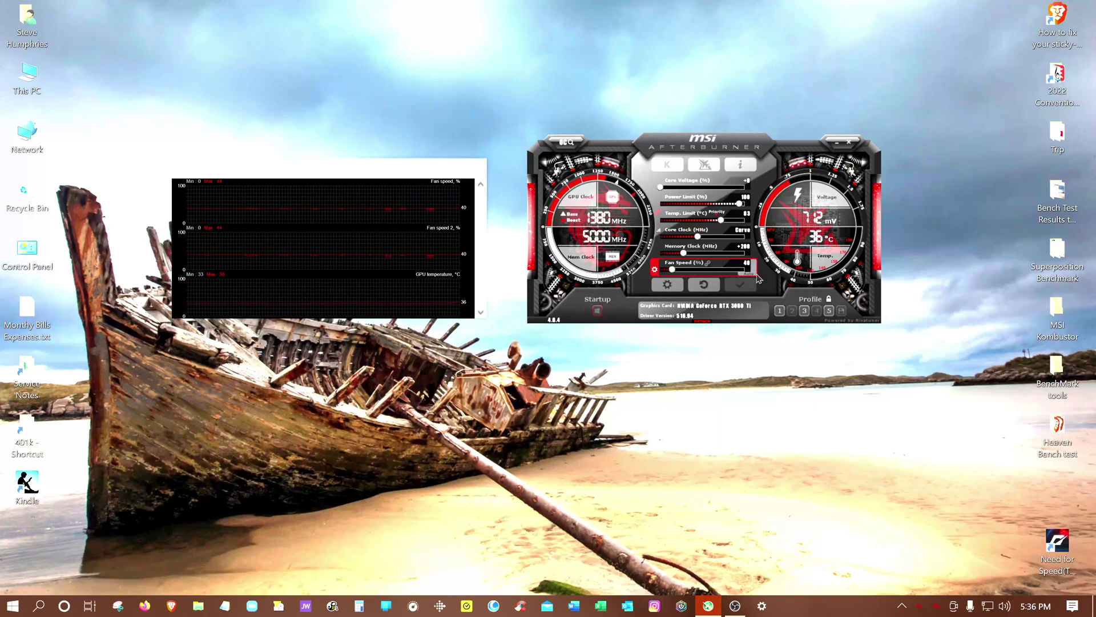
pyautogui.moveTo(673, 274); pyautogui.dragTo(726, 279)
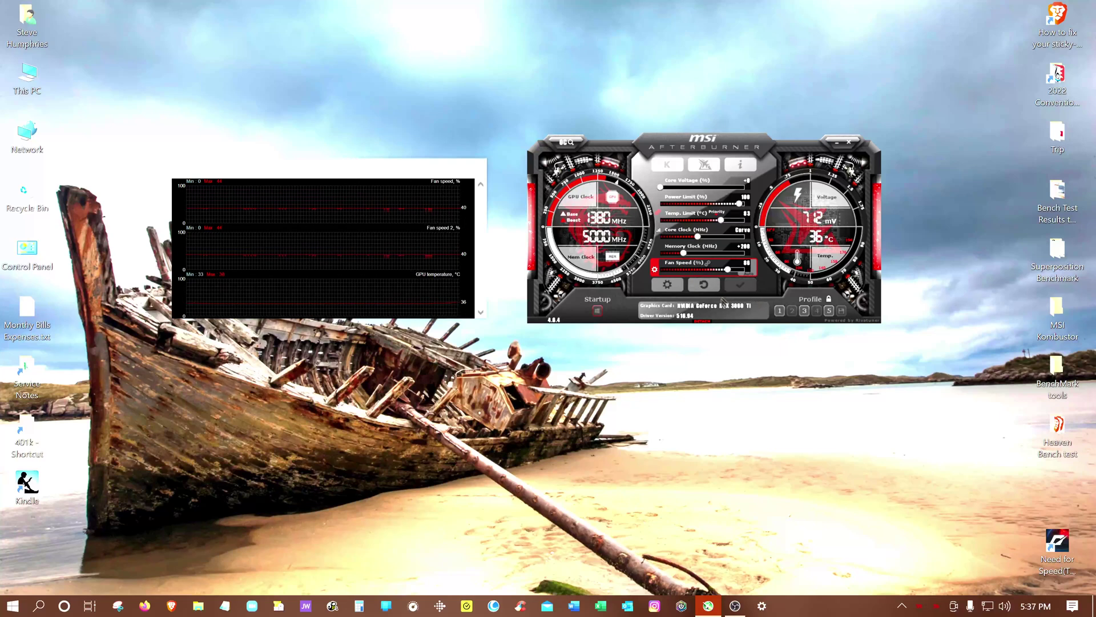
pyautogui.moveTo(727, 269); pyautogui.dragTo(661, 266)
pyautogui.moveTo(680, 152); pyautogui.dragTo(679, 148)
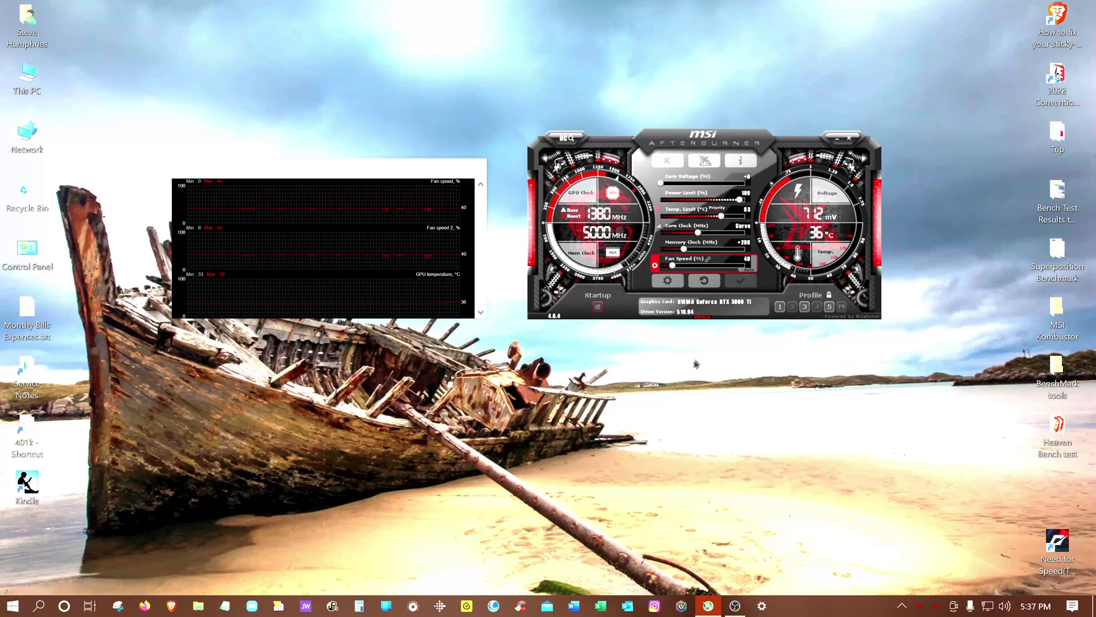
pyautogui.moveTo(388, 161); pyautogui.dragTo(406, 158)
pyautogui.moveTo(713, 158)
pyautogui.mouseDown()
pyautogui.moveTo(724, 157)
pyautogui.moveTo(719, 143)
pyautogui.moveTo(697, 136)
pyautogui.moveTo(715, 143)
pyautogui.mouseUp()
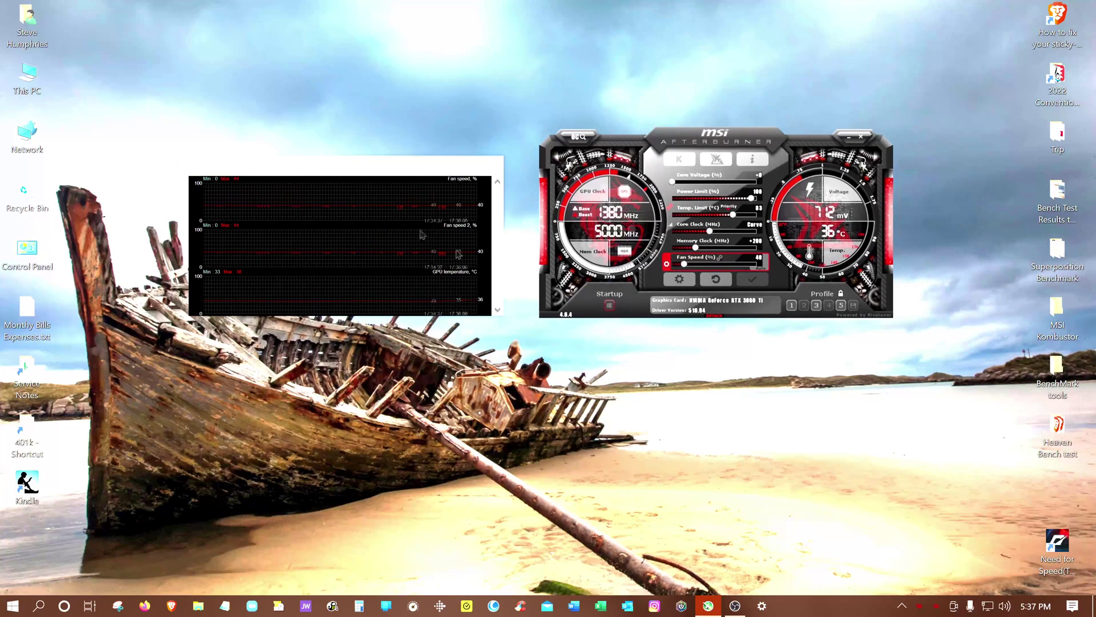
pyautogui.moveTo(409, 168); pyautogui.dragTo(409, 167)
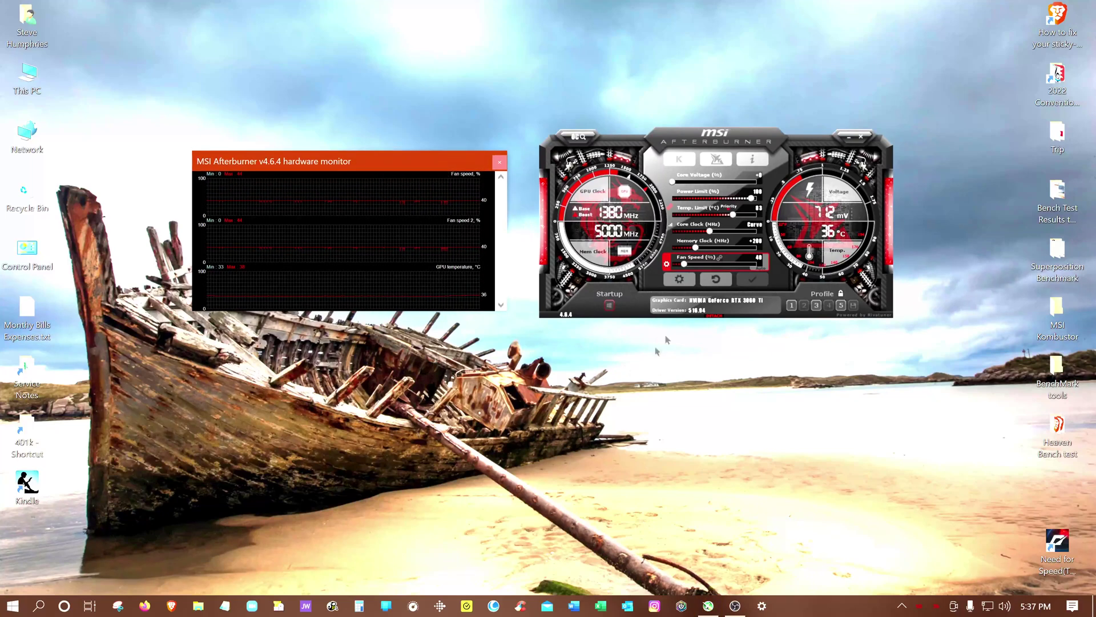
pyautogui.moveTo(755, 143); pyautogui.dragTo(758, 141)
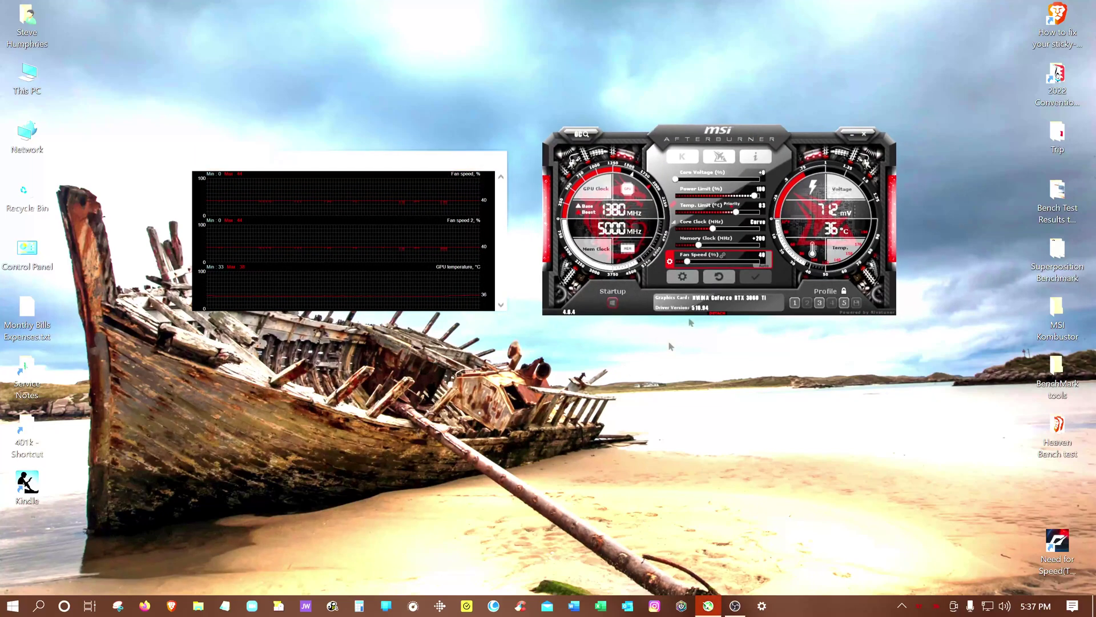
pyautogui.click(409, 160)
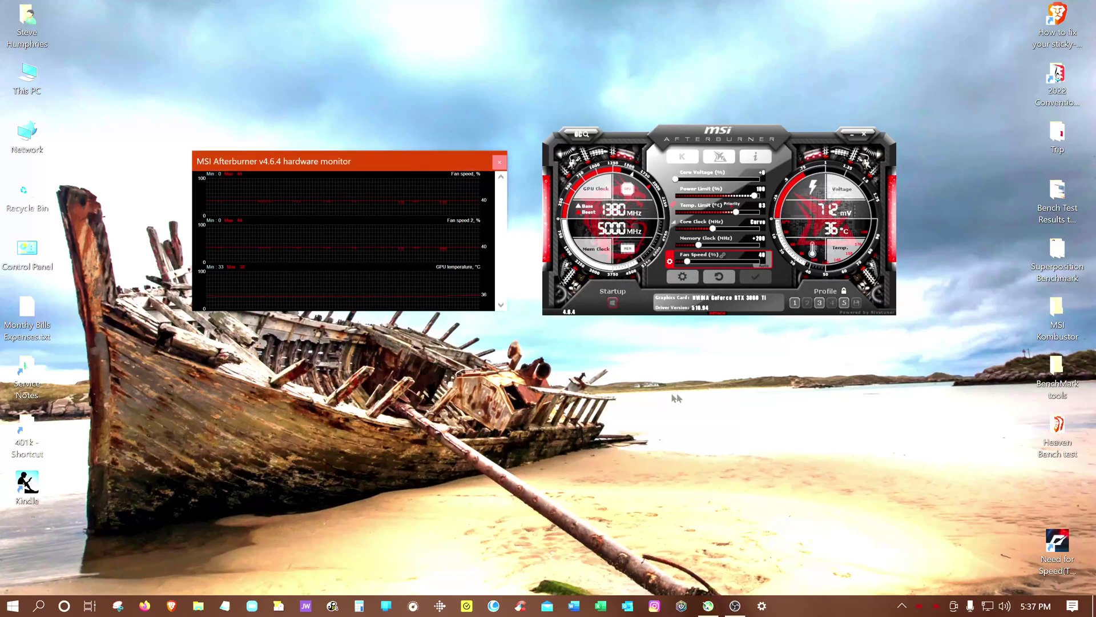
pyautogui.moveTo(728, 136)
pyautogui.mouseDown()
pyautogui.moveTo(741, 126)
pyautogui.moveTo(739, 149)
pyautogui.mouseUp()
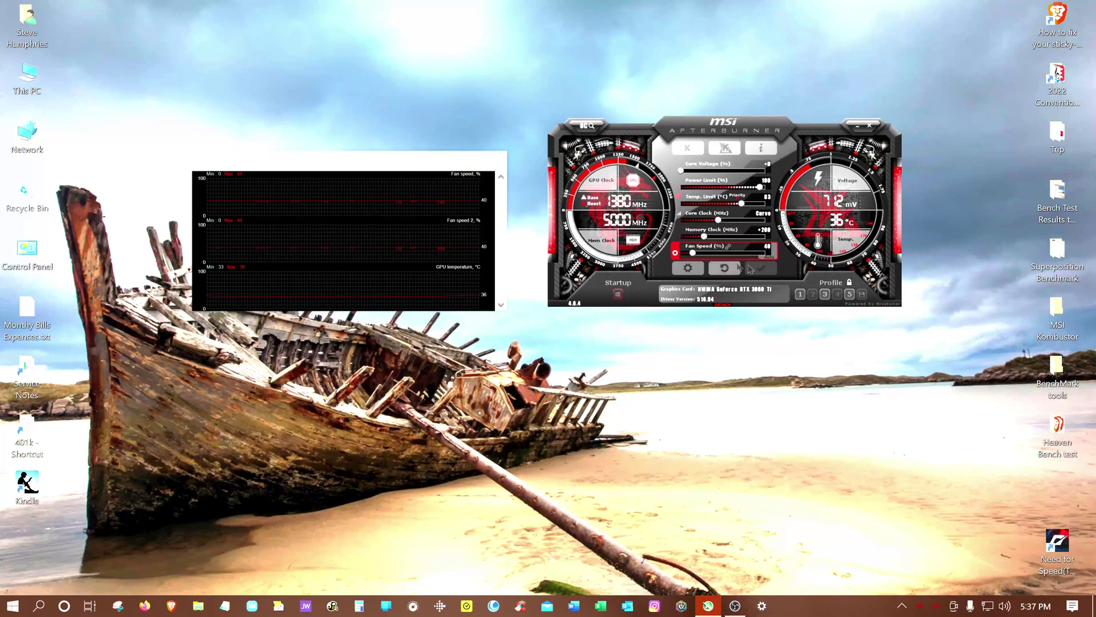
pyautogui.moveTo(723, 130); pyautogui.dragTo(717, 128)
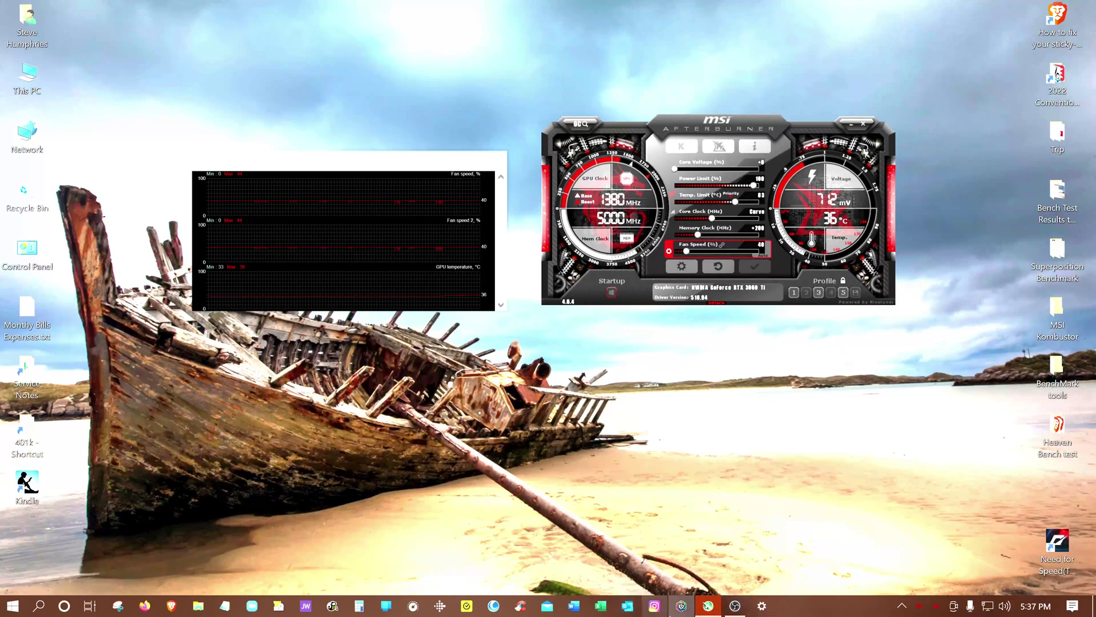
# Step: Switch to MSI Center and position its window beside the hardware monitor graphs
pyautogui.click(902, 606)
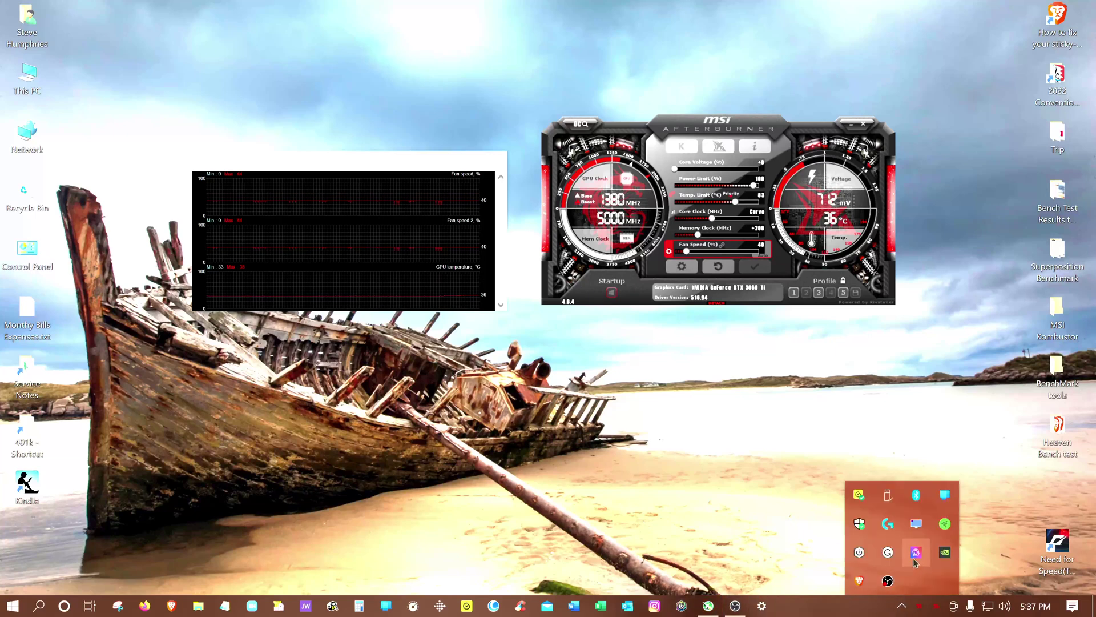
pyautogui.rightClick(860, 581)
pyautogui.click(877, 588)
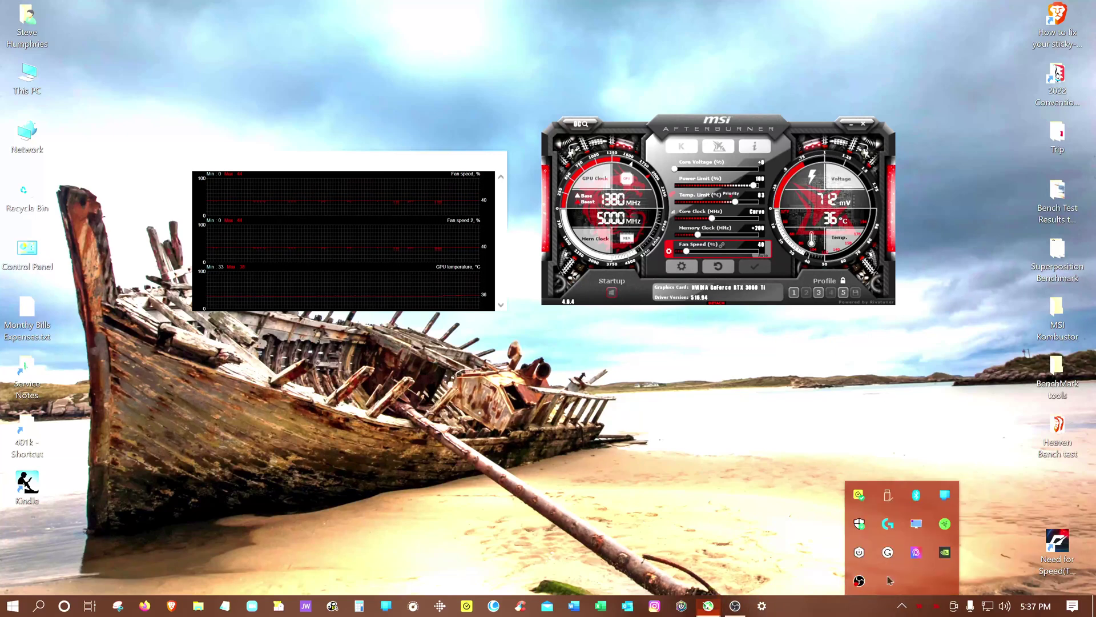
pyautogui.click(916, 552)
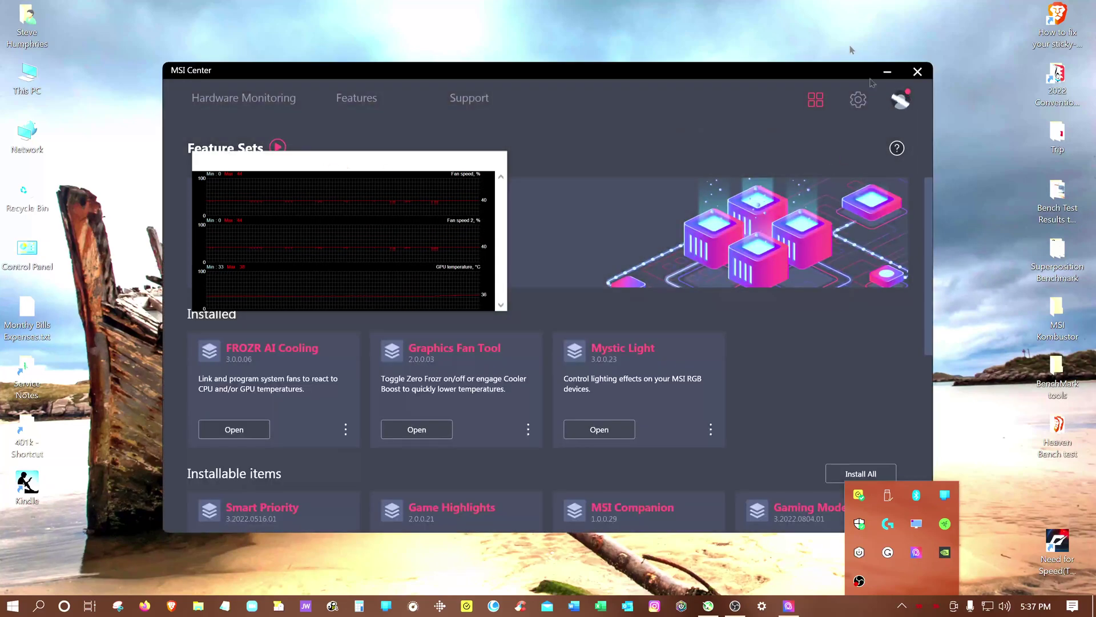
pyautogui.moveTo(389, 169); pyautogui.dragTo(277, 118)
pyautogui.moveTo(603, 83); pyautogui.dragTo(732, 106)
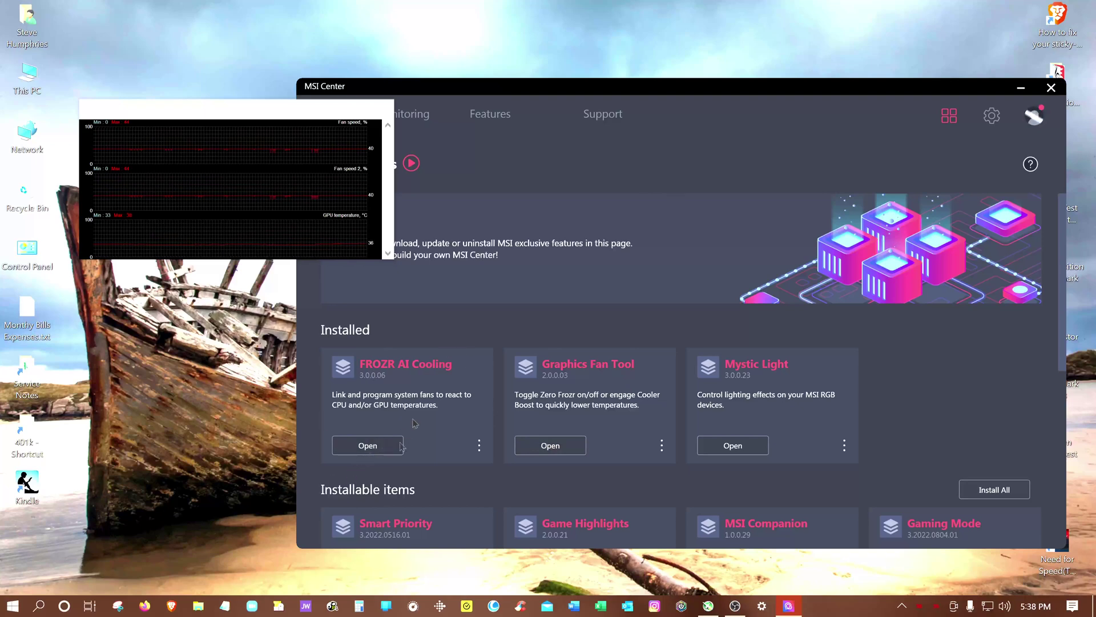
# Step: Open the installed FROZR AI Cooling feature and keep its fan curve page on screen
pyautogui.click(367, 451)
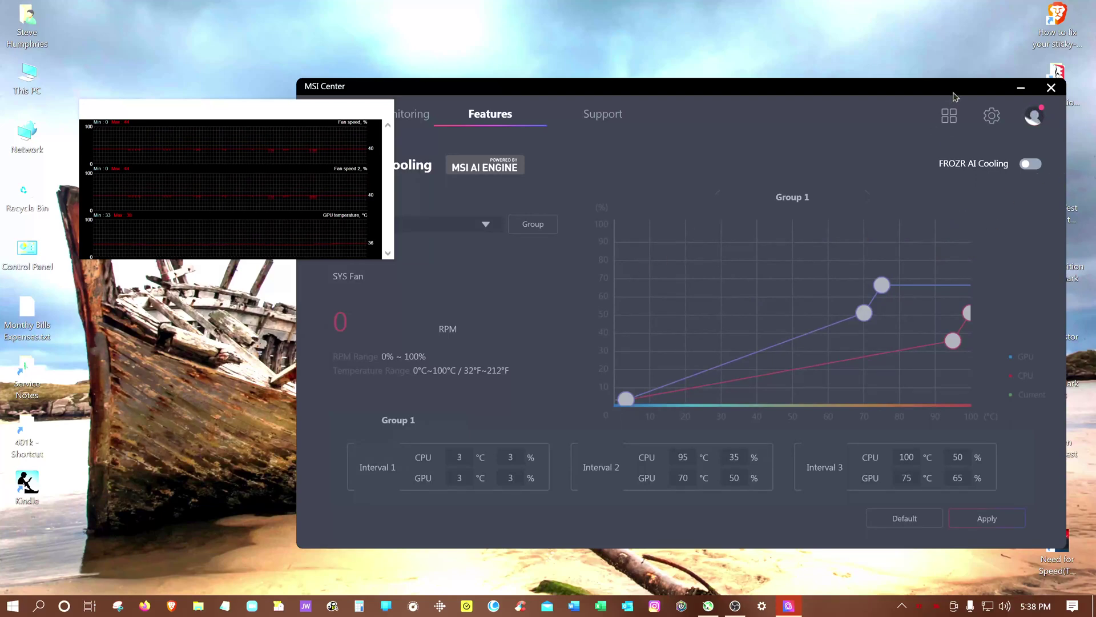
pyautogui.moveTo(955, 93); pyautogui.dragTo(937, 104)
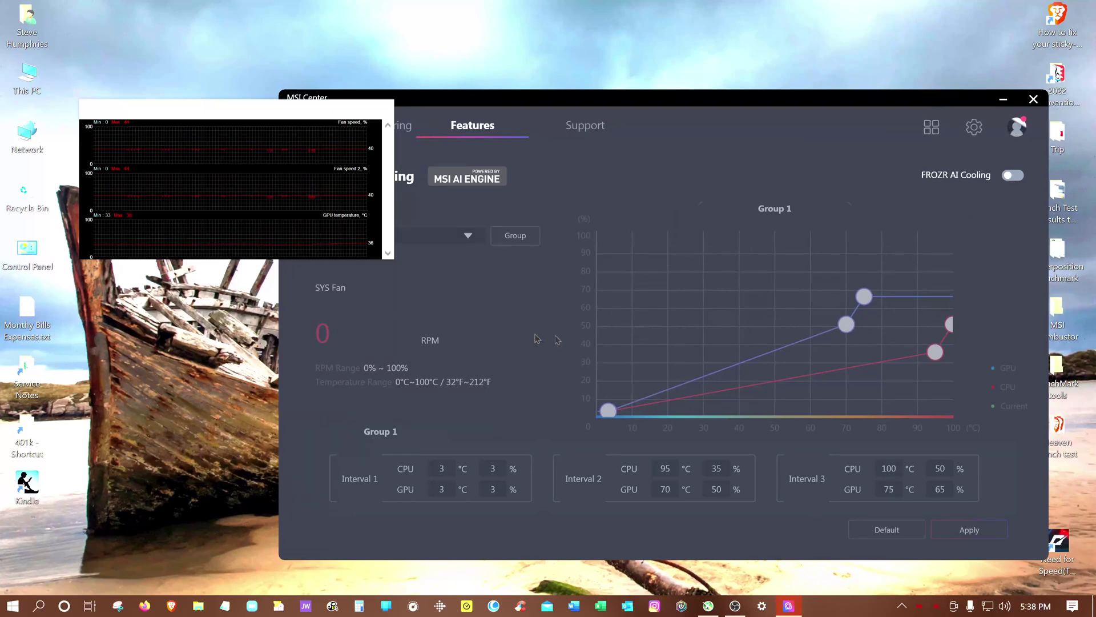
pyautogui.click(1003, 102)
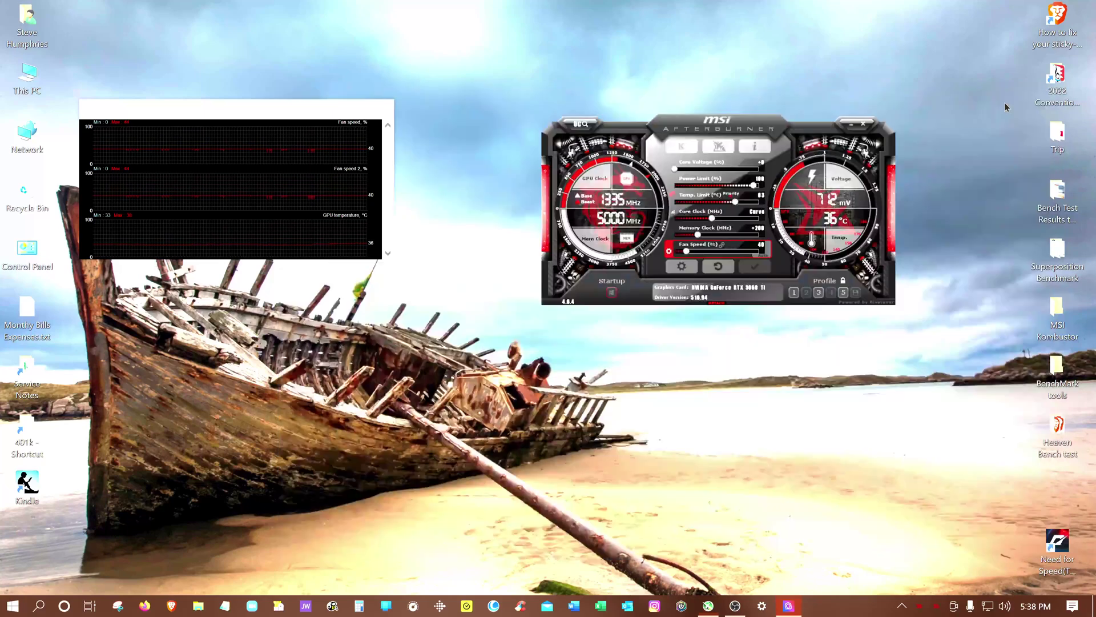
pyautogui.click(735, 606)
pyautogui.click(736, 608)
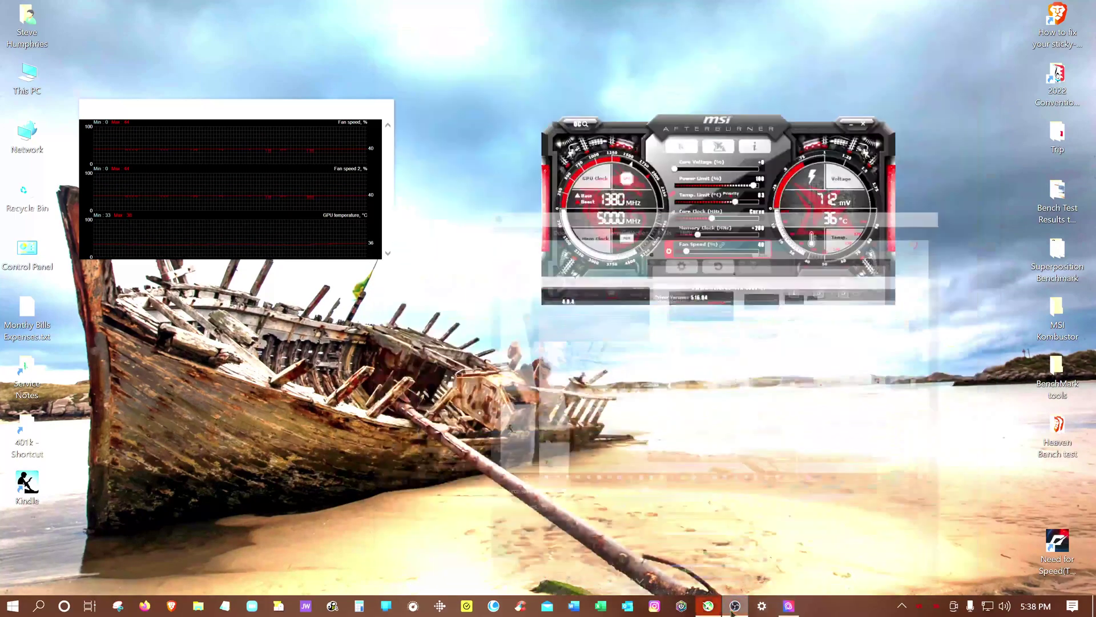
pyautogui.click(789, 606)
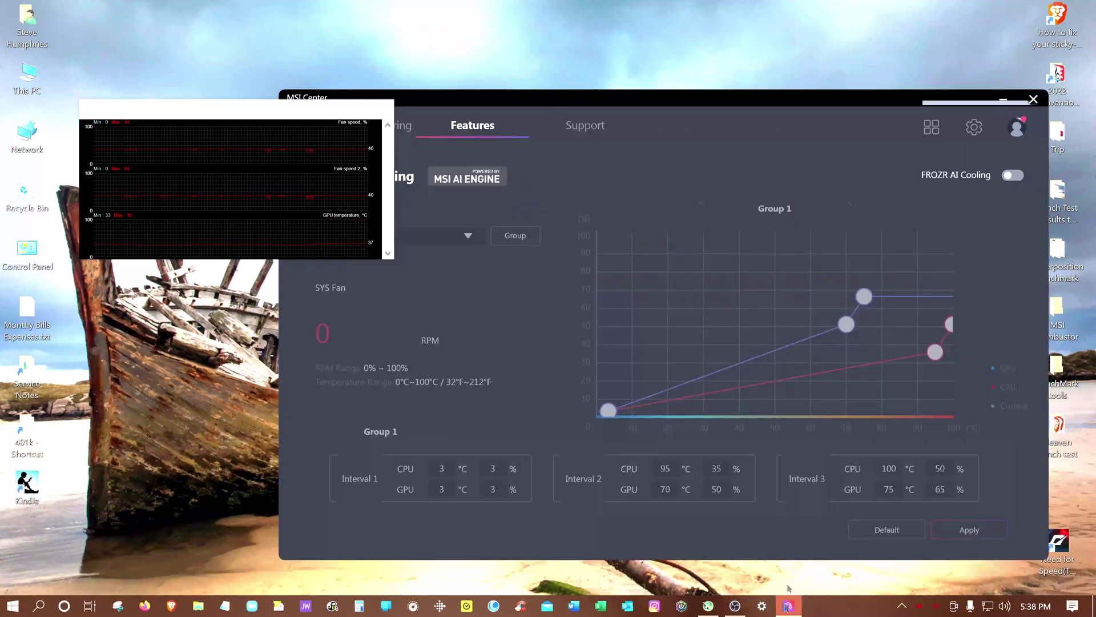
# Step: Try switching FROZR AI Cooling on and back off, with the MSI Afterburner window placed above it
pyautogui.moveTo(705, 109)
pyautogui.mouseDown()
pyautogui.moveTo(661, 175)
pyautogui.moveTo(708, 114)
pyautogui.mouseUp()
pyautogui.click(954, 187)
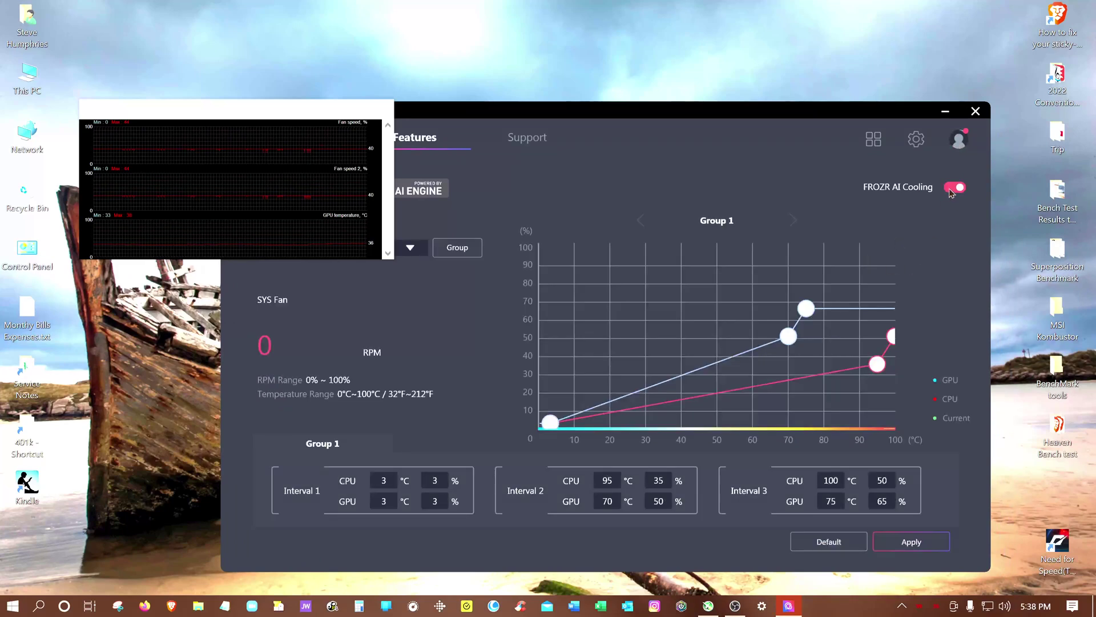
pyautogui.click(953, 187)
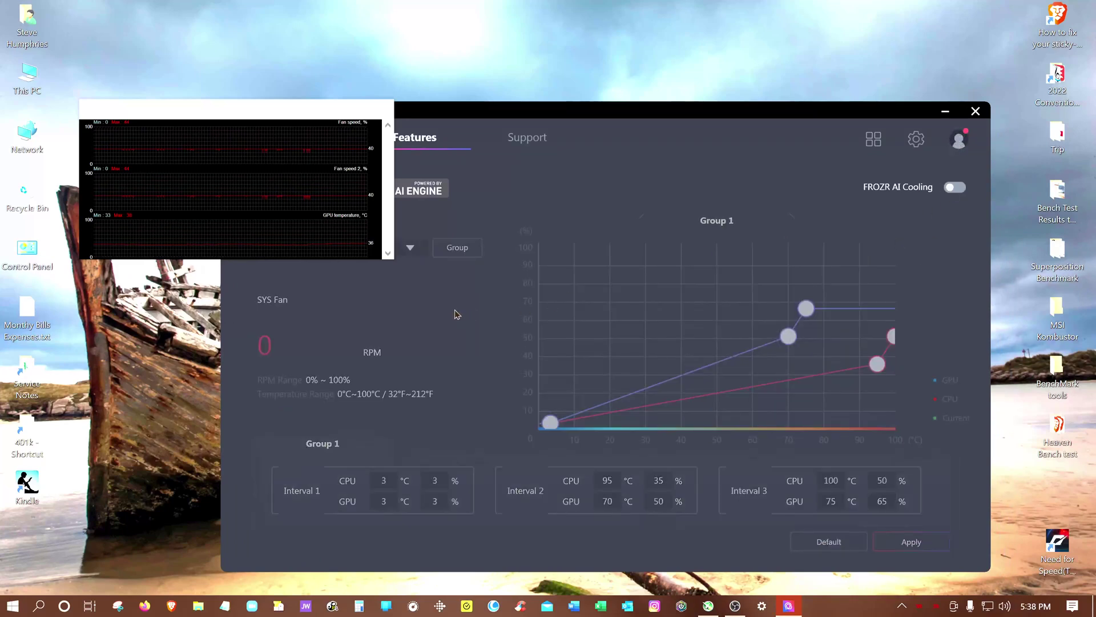
pyautogui.click(954, 188)
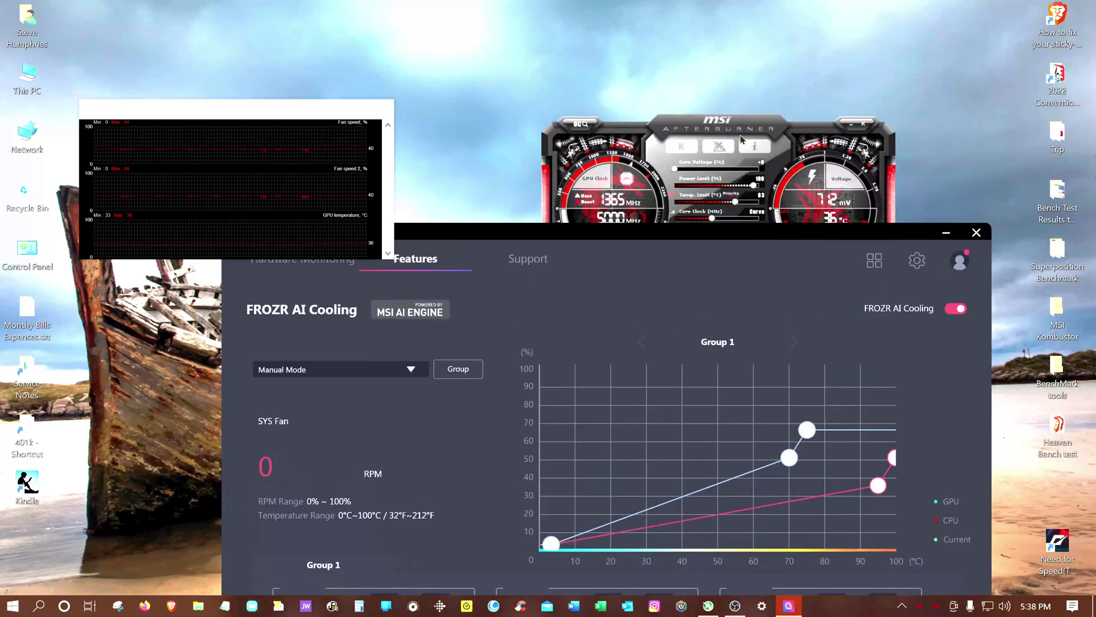
pyautogui.moveTo(741, 139); pyautogui.dragTo(757, 84)
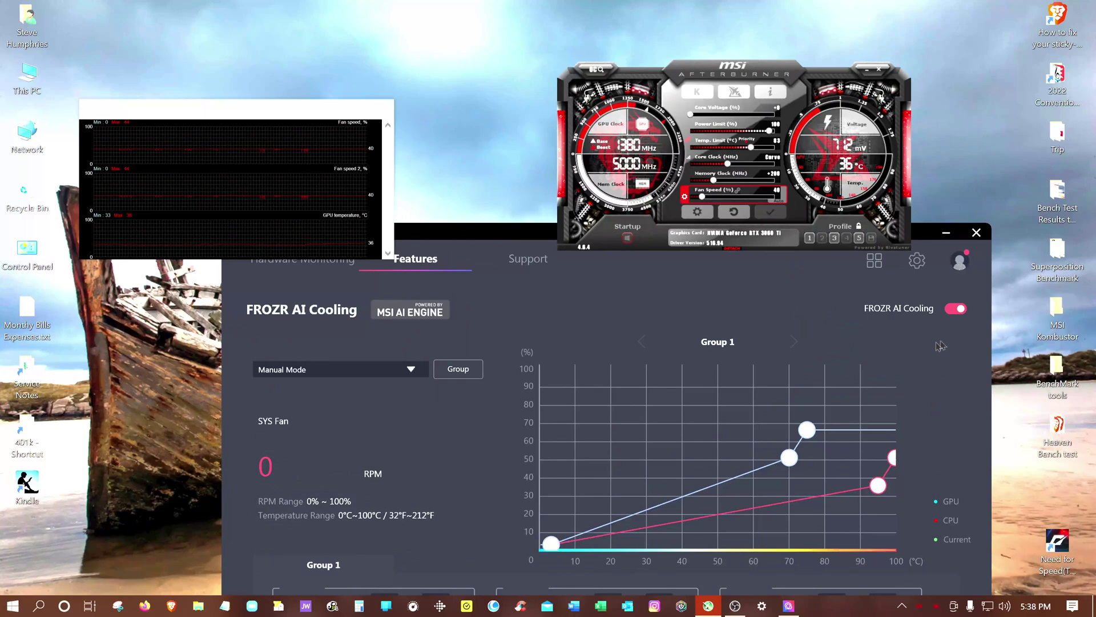
pyautogui.click(958, 310)
pyautogui.moveTo(811, 241)
pyautogui.mouseDown()
pyautogui.moveTo(799, 243)
pyautogui.moveTo(823, 224)
pyautogui.mouseUp()
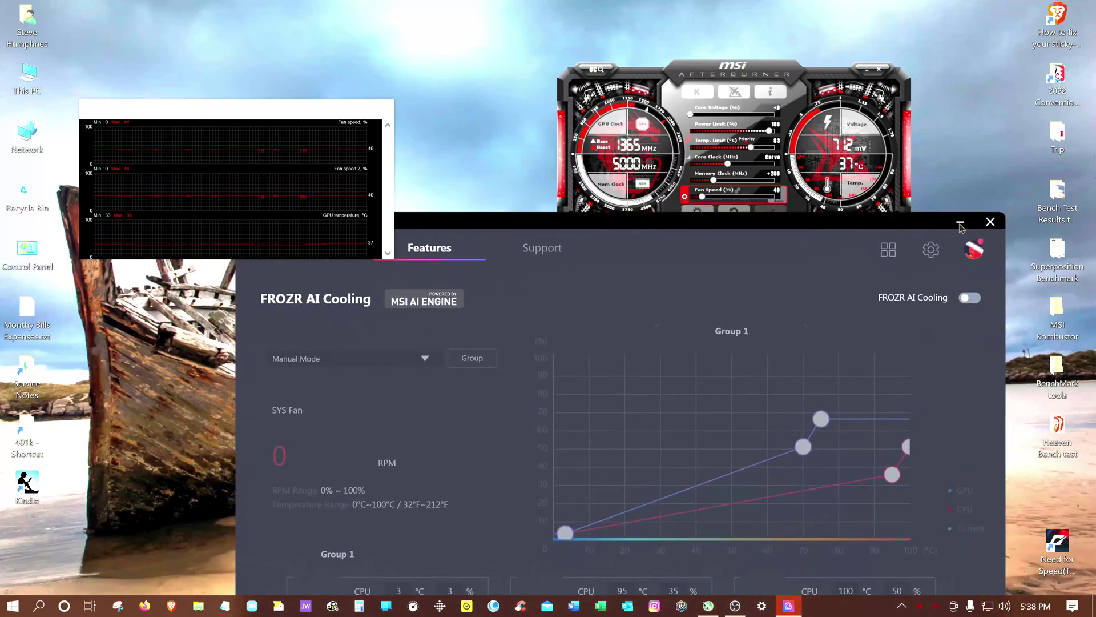
# Step: Try to set the fan speed to 74% in MSI Afterburner and apply it with FROZR AI Cooling switched off
pyautogui.click(752, 196)
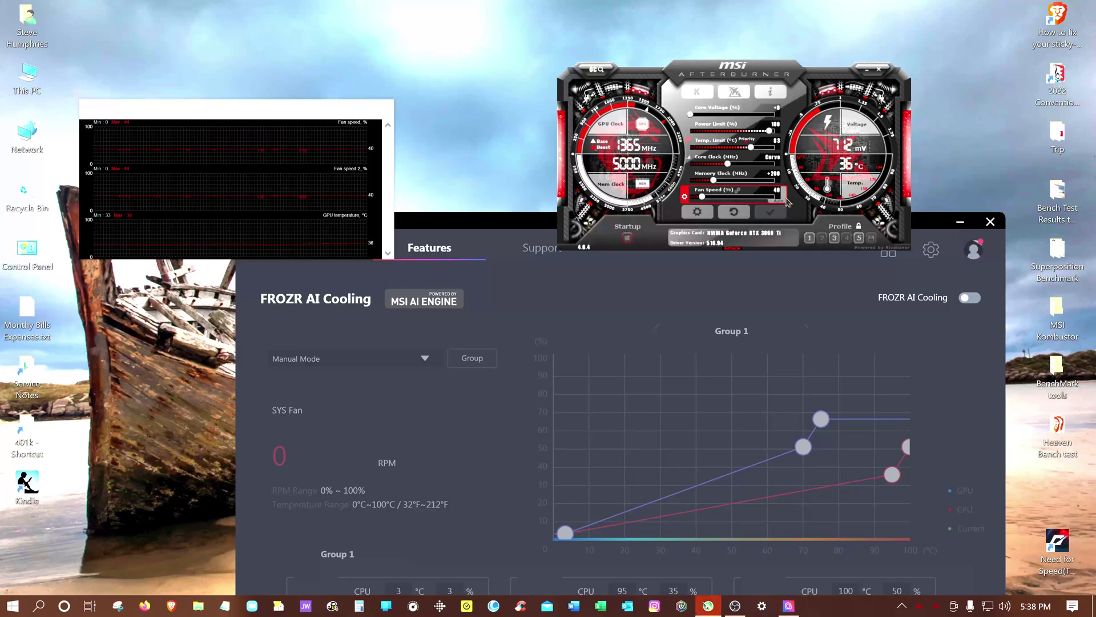
pyautogui.click(779, 201)
pyautogui.moveTo(707, 199); pyautogui.dragTo(741, 184)
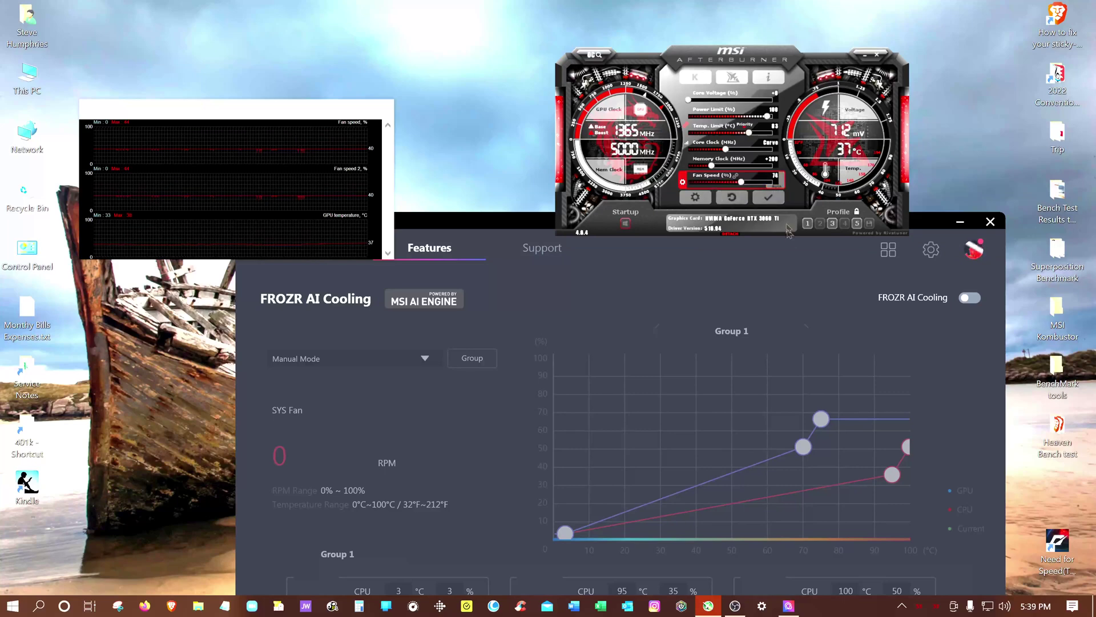
pyautogui.click(768, 197)
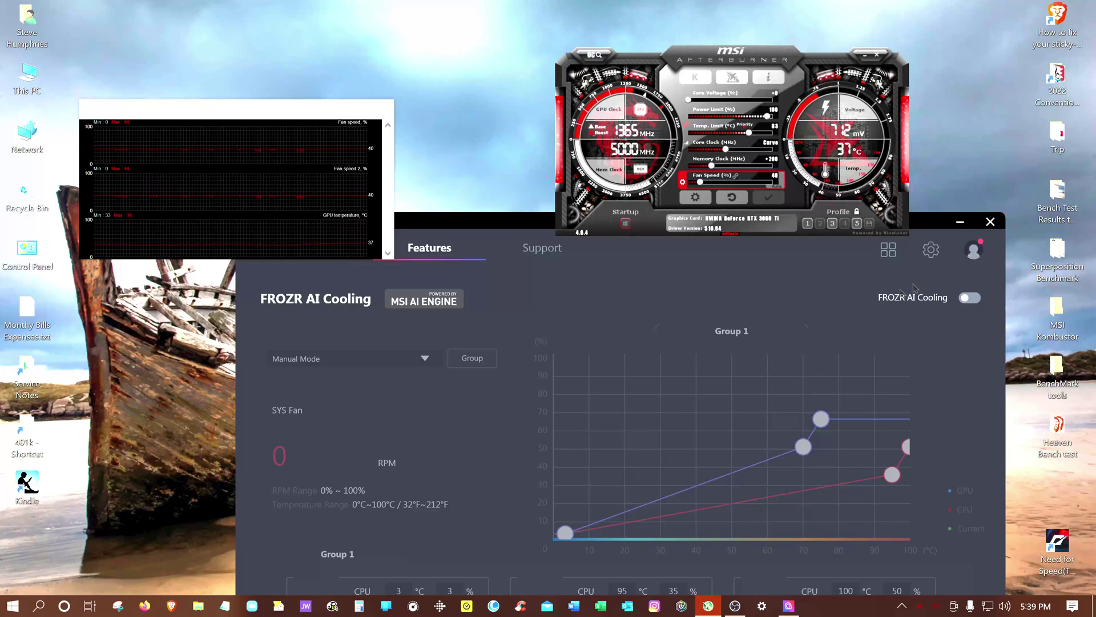
# Step: Uninstall the FROZR AI Cooling feature from the feature sets in MSI Center
pyautogui.moveTo(528, 226); pyautogui.dragTo(515, 113)
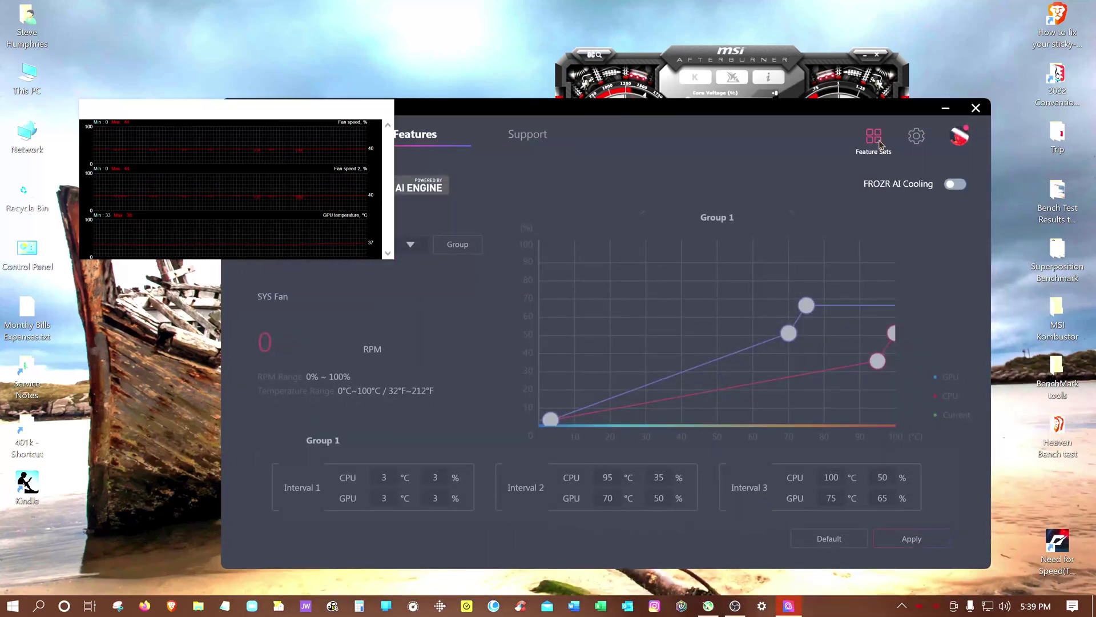
pyautogui.click(877, 140)
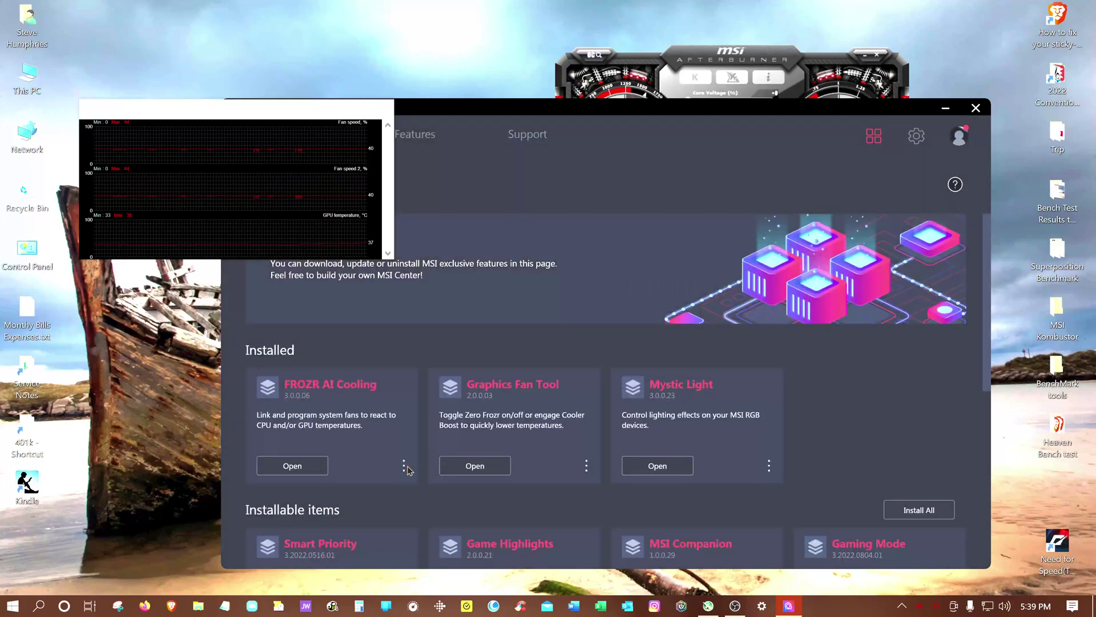
pyautogui.click(404, 467)
pyautogui.click(390, 495)
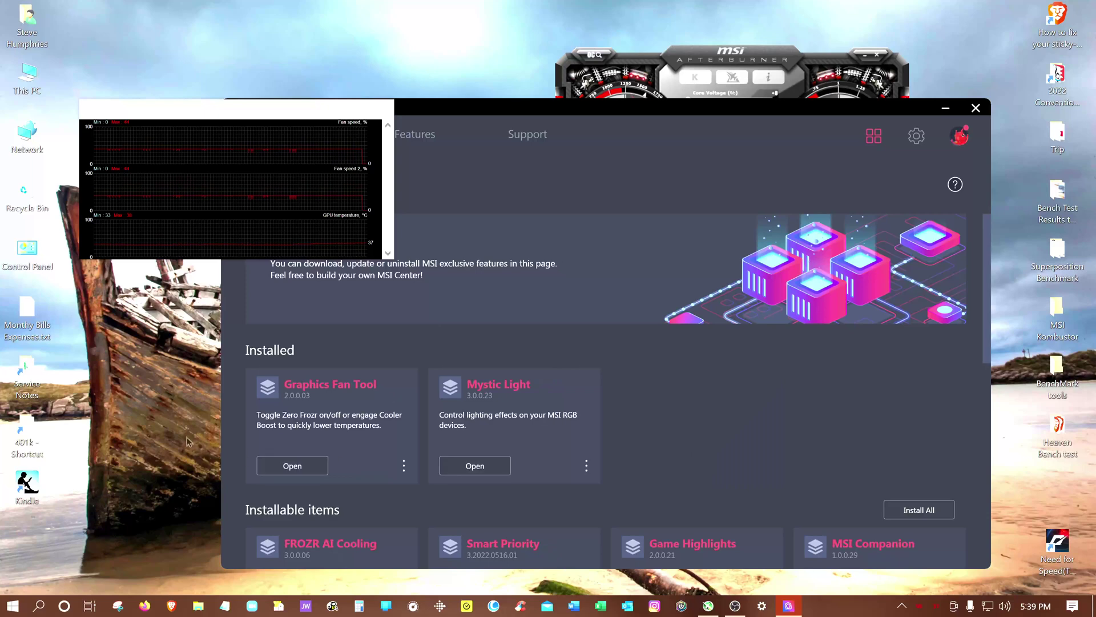
# Step: Minimize MSI Center, then set the GPU fan speed to 50% in MSI Afterburner and apply it
pyautogui.click(946, 110)
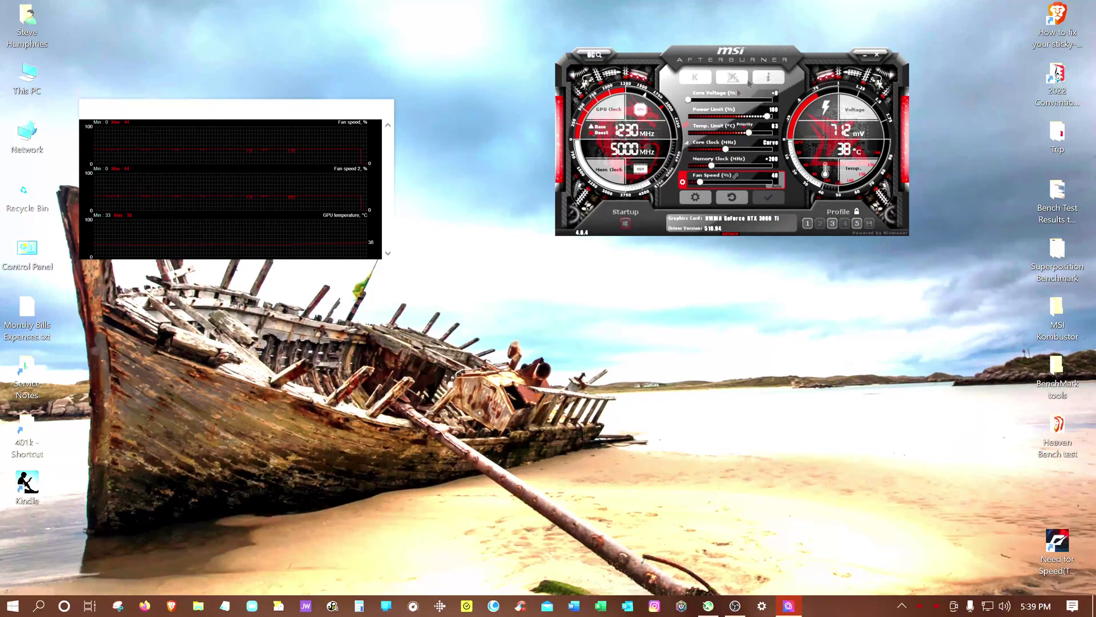
pyautogui.moveTo(754, 52); pyautogui.dragTo(723, 125)
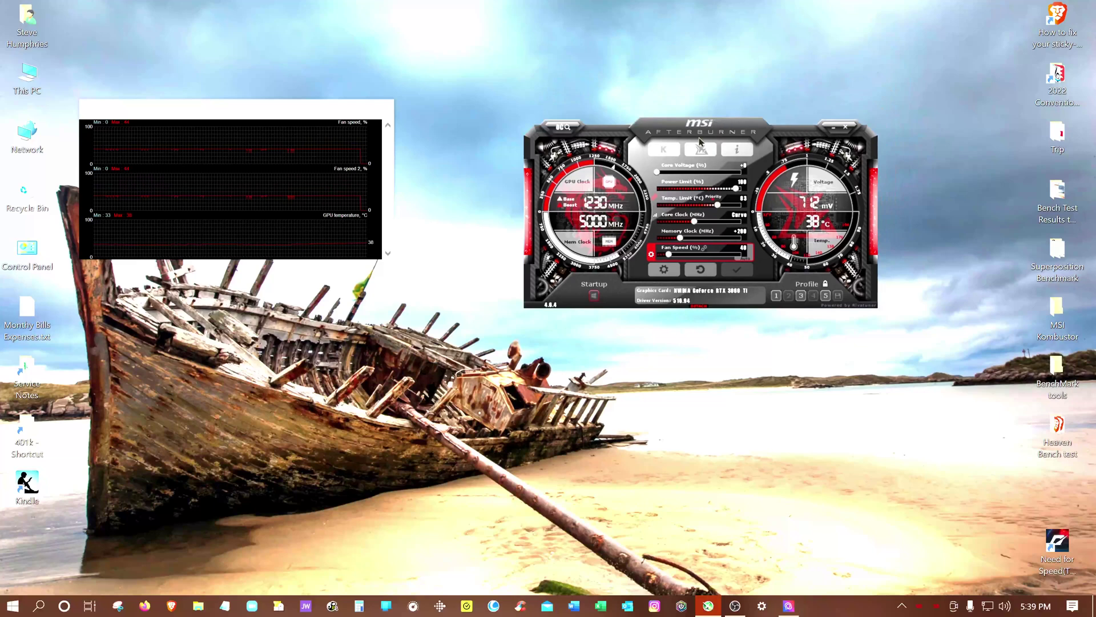
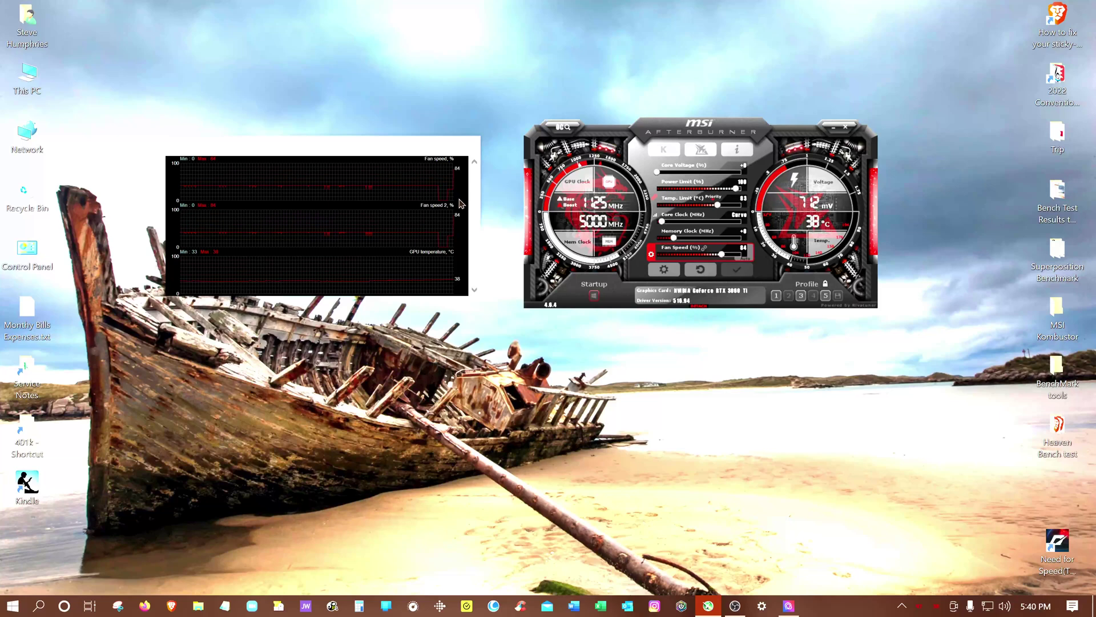
pyautogui.moveTo(427, 207)
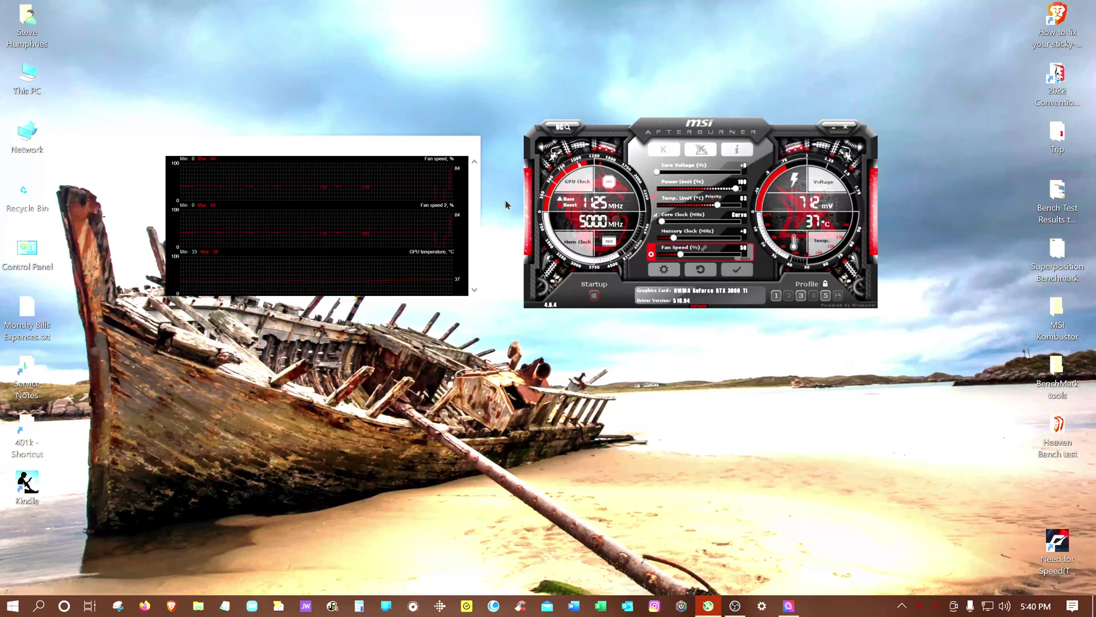
pyautogui.click(724, 271)
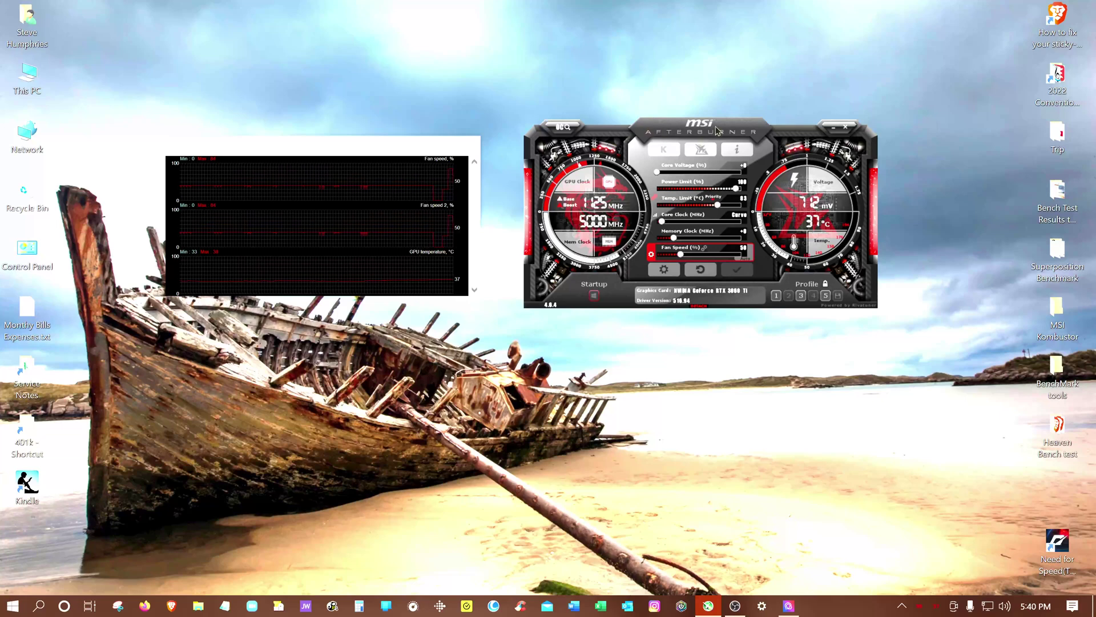
pyautogui.moveTo(717, 130); pyautogui.dragTo(713, 131)
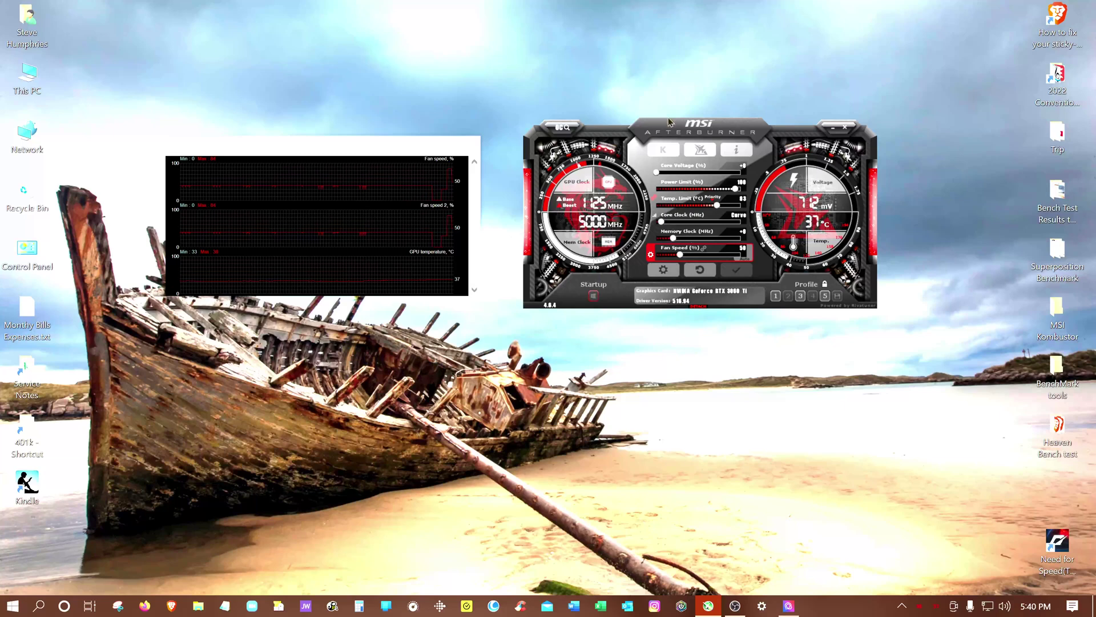
pyautogui.moveTo(691, 133); pyautogui.dragTo(706, 123)
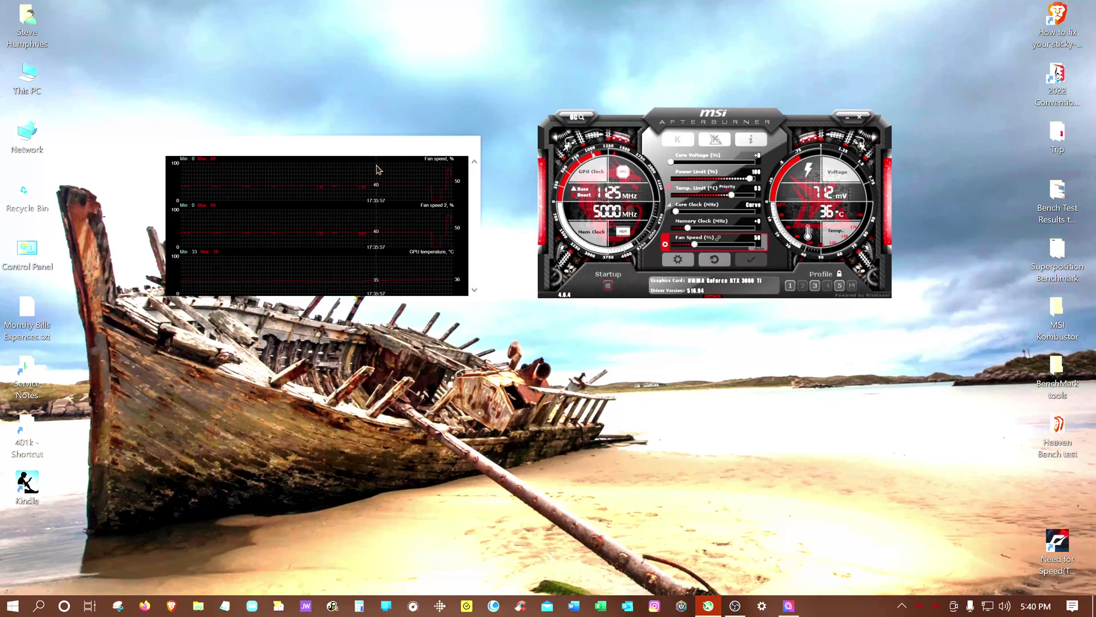
pyautogui.moveTo(378, 154); pyautogui.dragTo(381, 150)
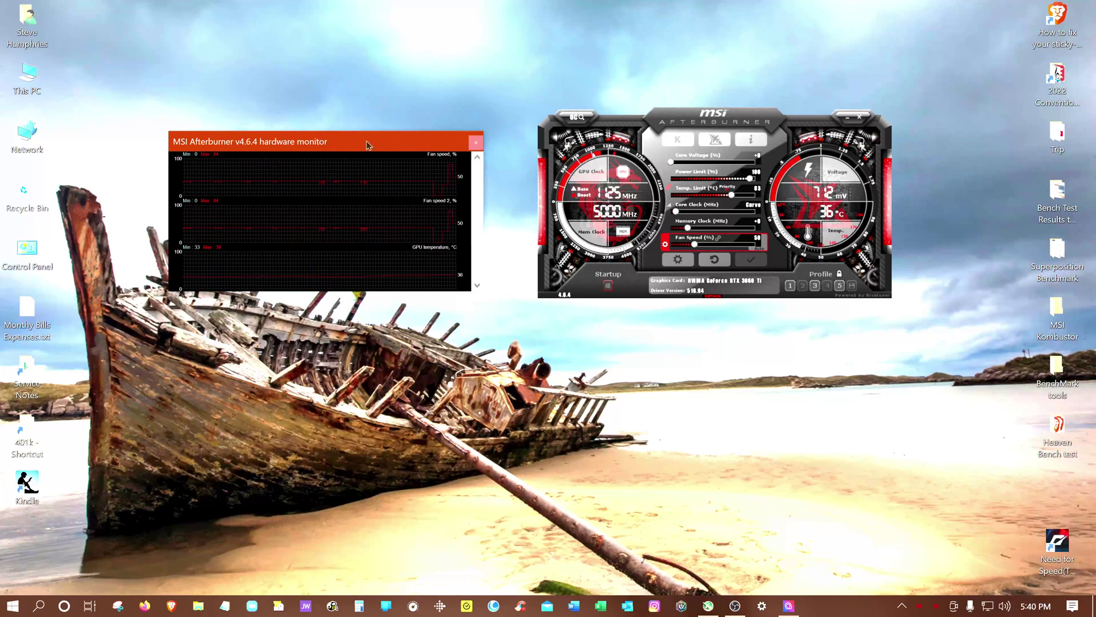
pyautogui.moveTo(367, 145); pyautogui.dragTo(390, 143)
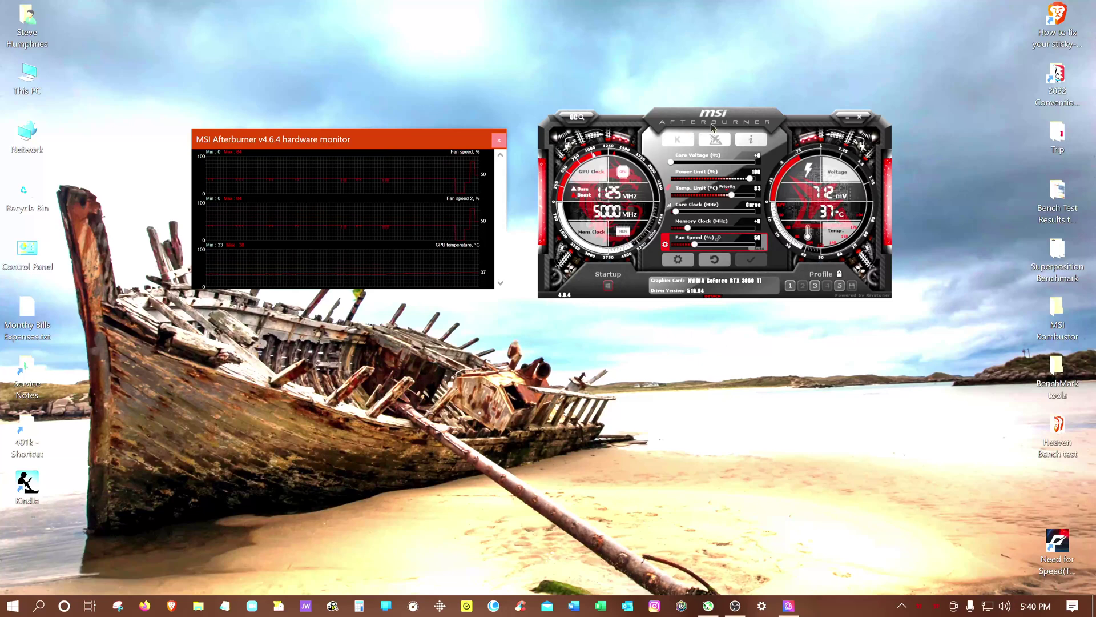
pyautogui.moveTo(712, 126); pyautogui.dragTo(726, 118)
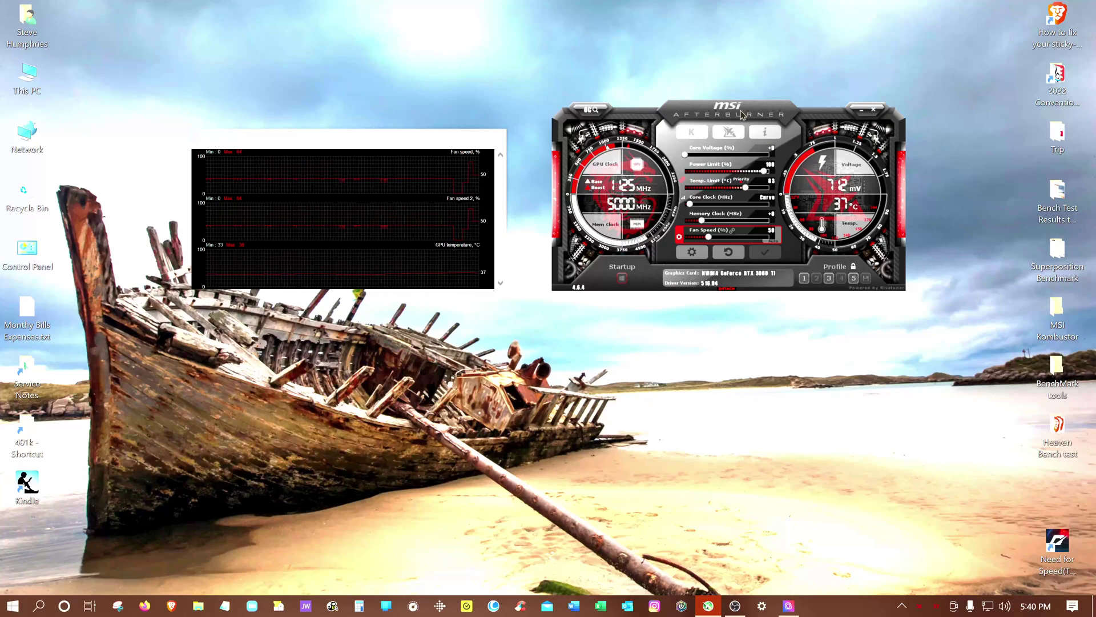
pyautogui.moveTo(742, 115); pyautogui.dragTo(750, 113)
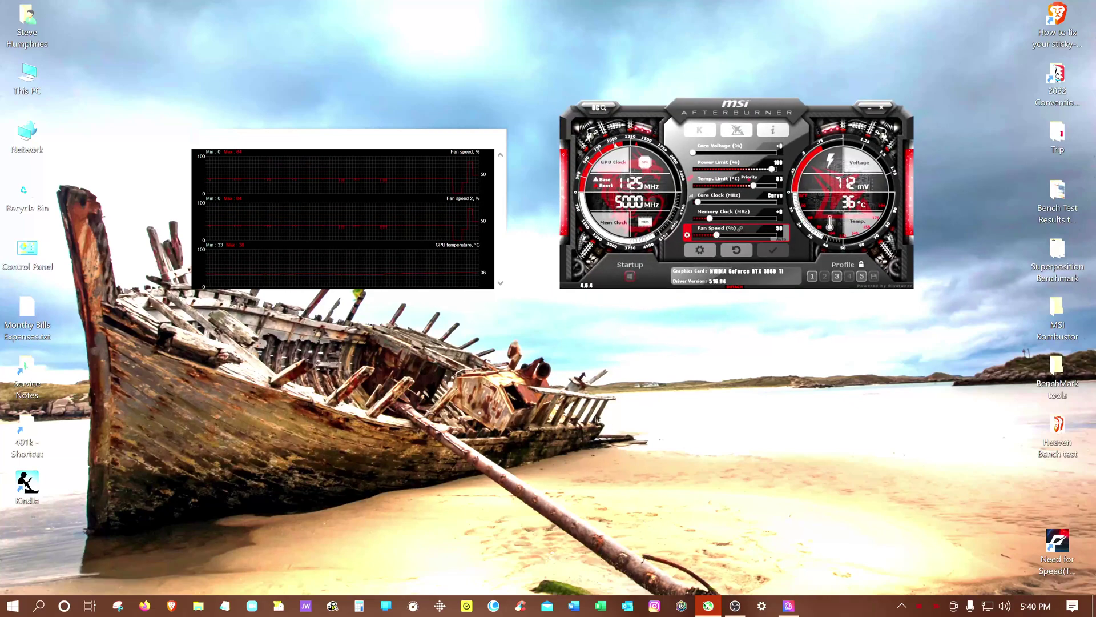